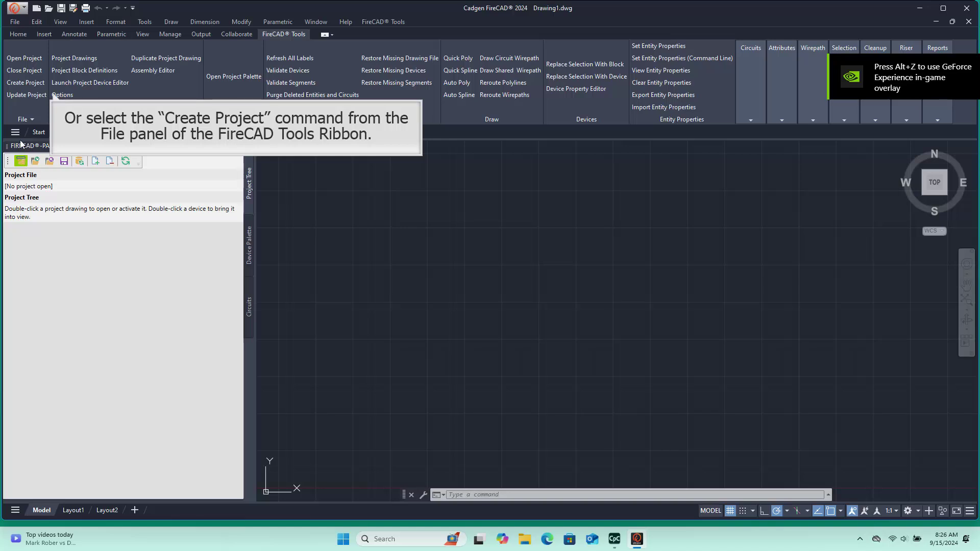
# Start a new project and name it 'Ember Level Training'.
pyautogui.click(19, 82)
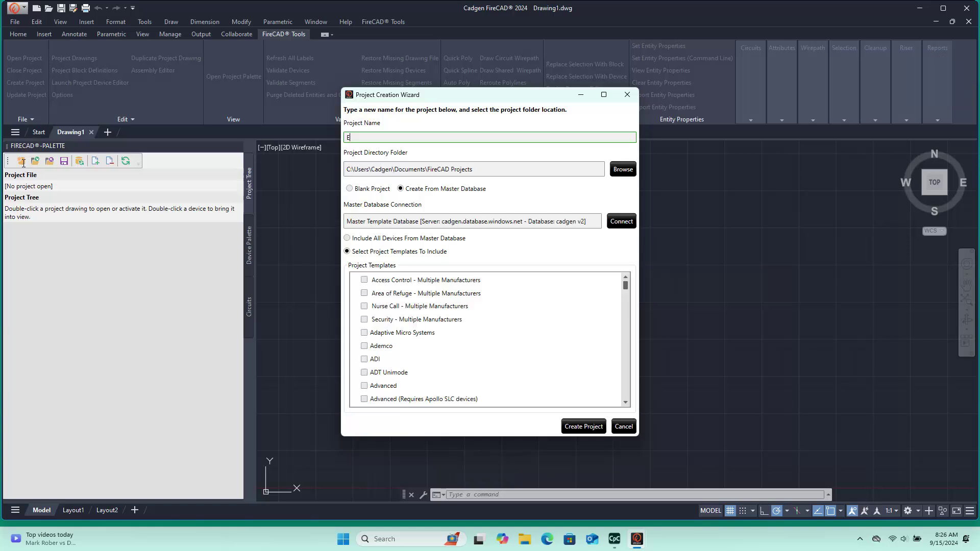
pyautogui.write('Ember Level Training')
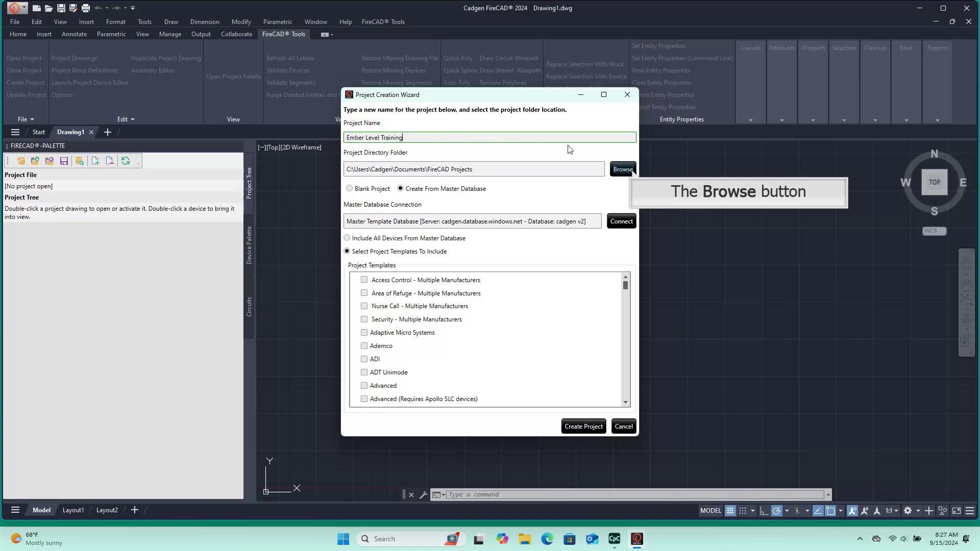
# Create an 'Ember Level Project' folder under FireCAD Projects and choose it as the project location.
pyautogui.click(631, 172)
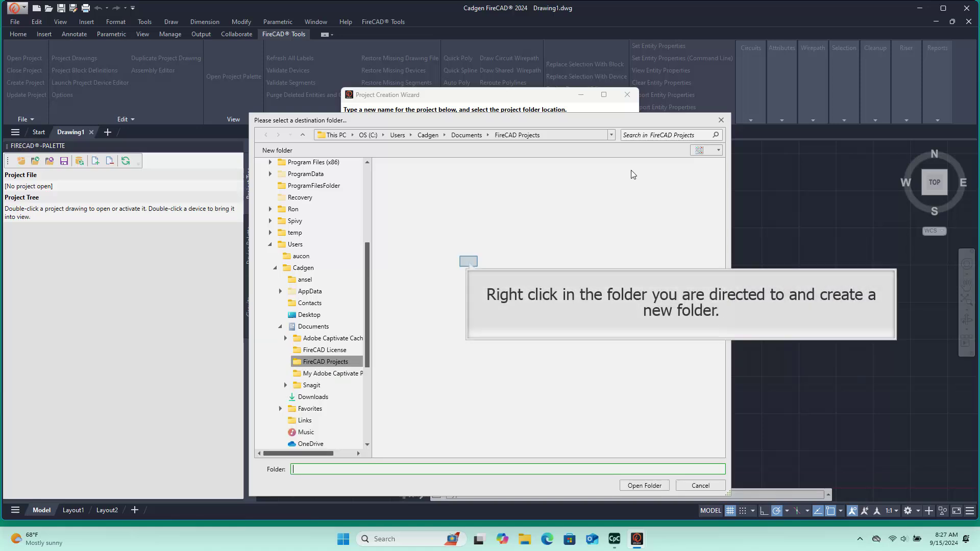
pyautogui.rightClick(469, 263)
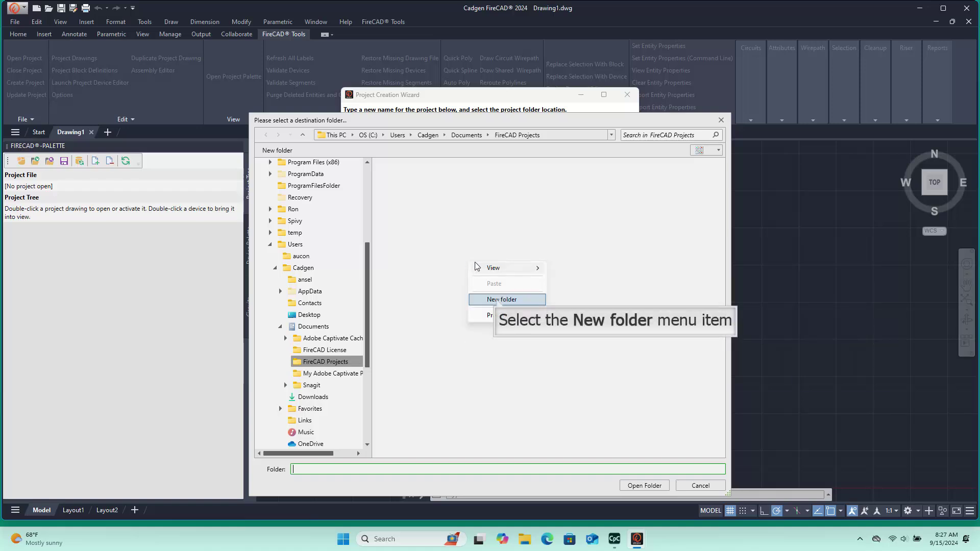
pyautogui.click(498, 300)
pyautogui.write('Embe')
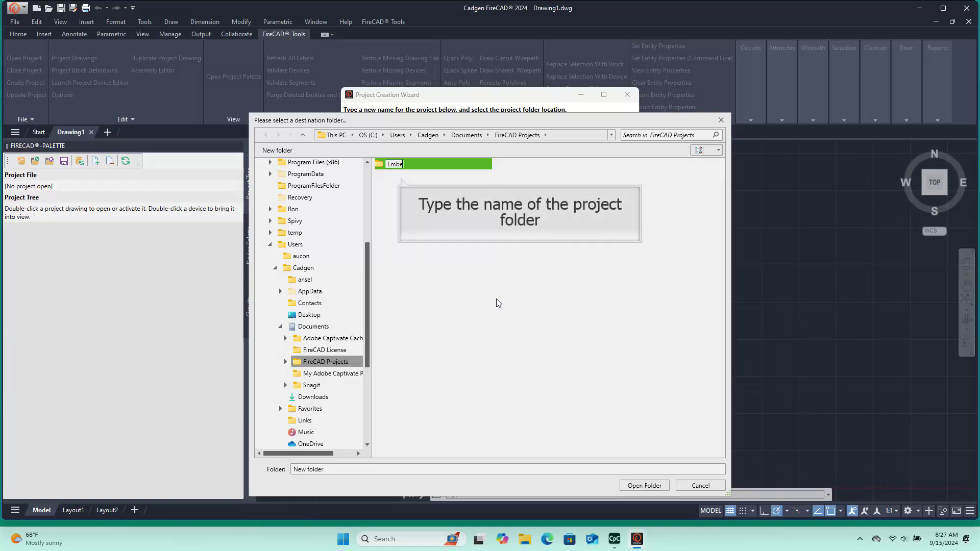
pyautogui.write('r Level Project')
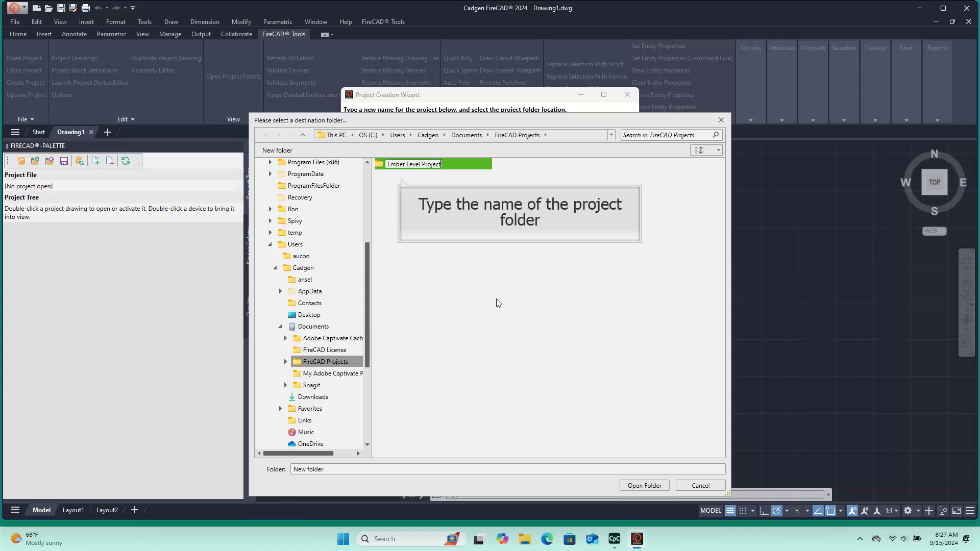
pyautogui.press('Return')
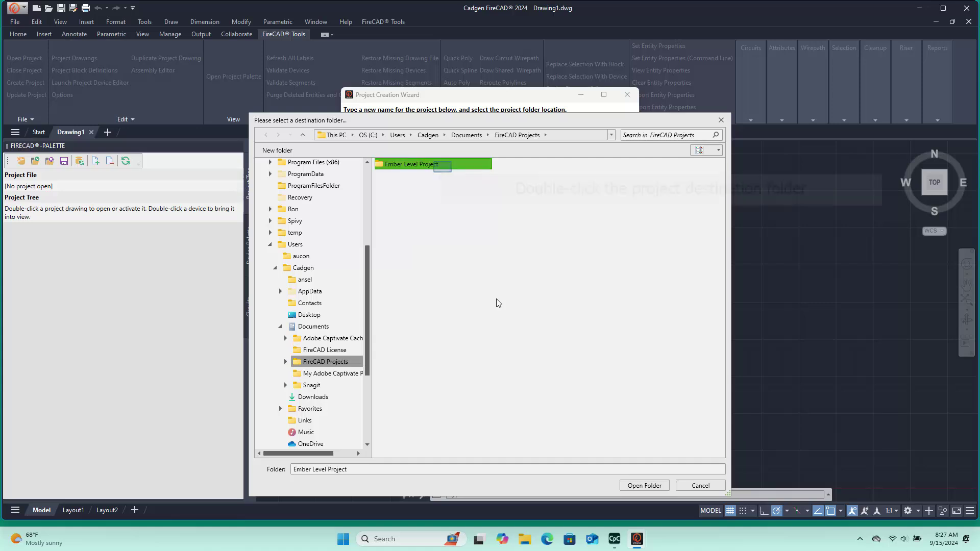
pyautogui.doubleClick(444, 170)
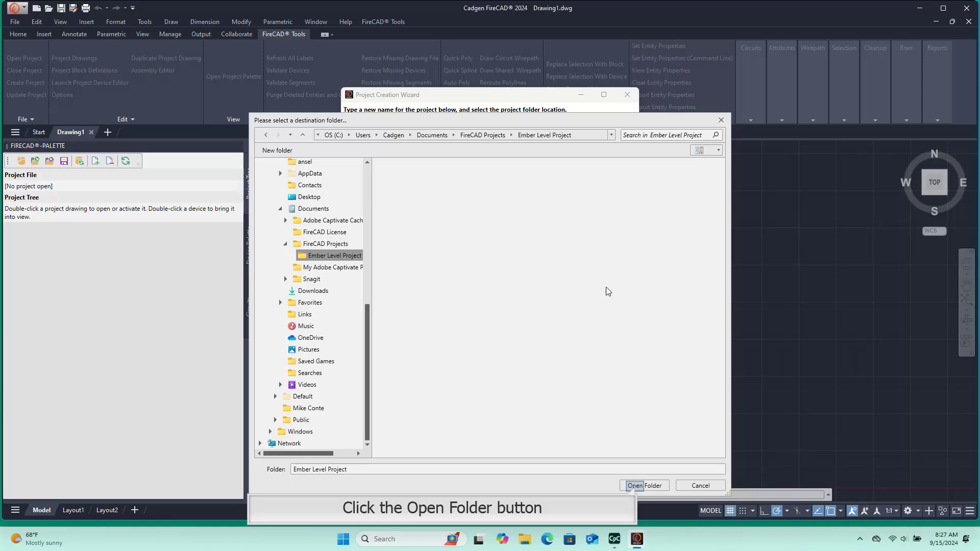
pyautogui.click(638, 485)
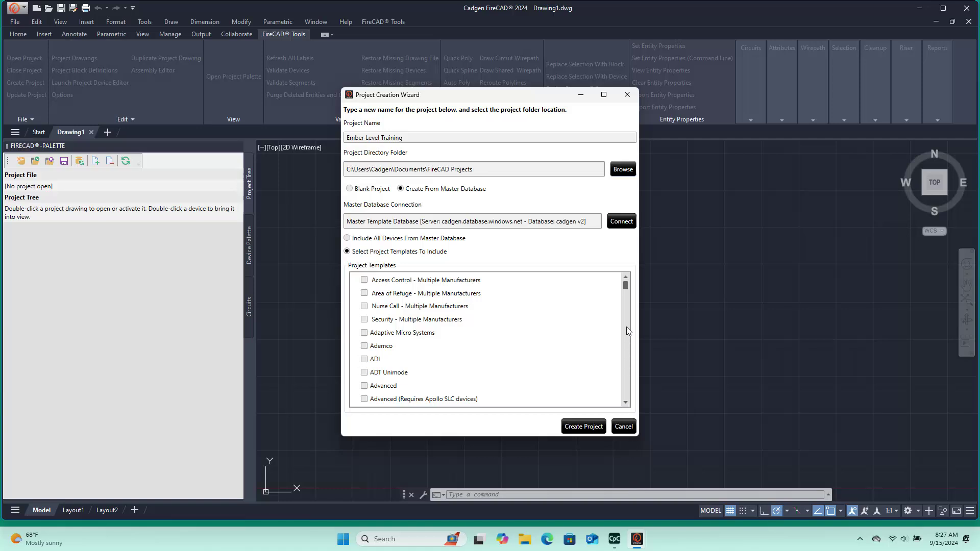
# Tick the Firelite and System Sensor check boxes in the Project Templates list.
pyautogui.moveTo(626, 284); pyautogui.dragTo(621, 329)
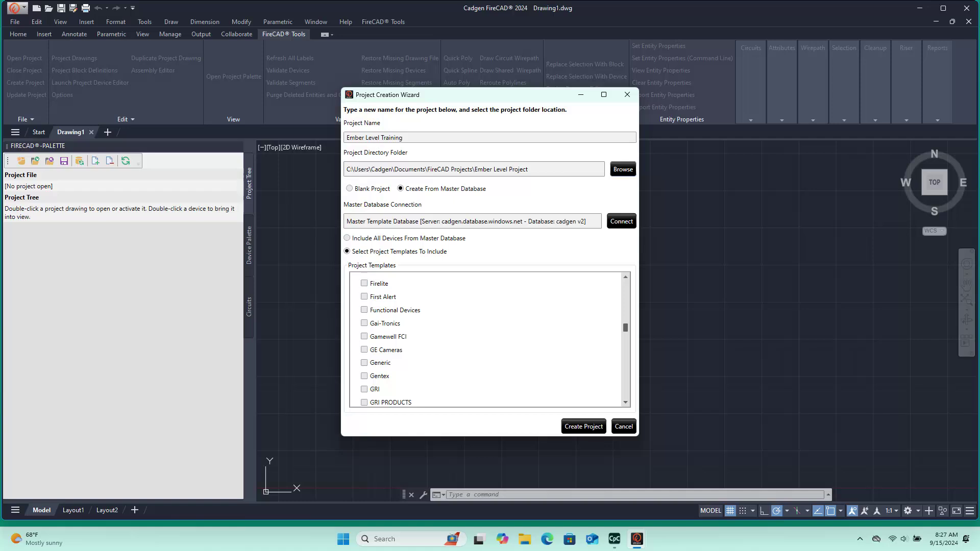
pyautogui.click(364, 283)
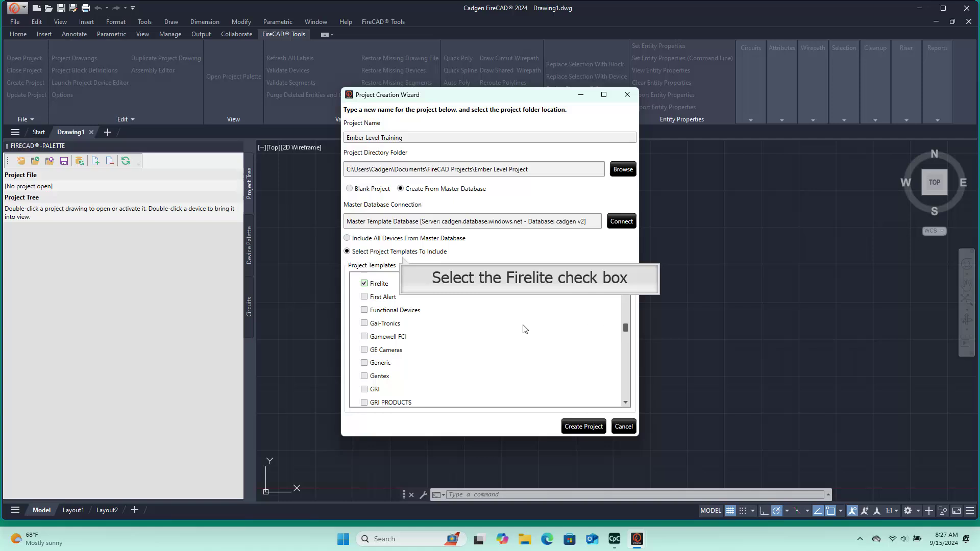
pyautogui.scroll(-5, 437, 351)
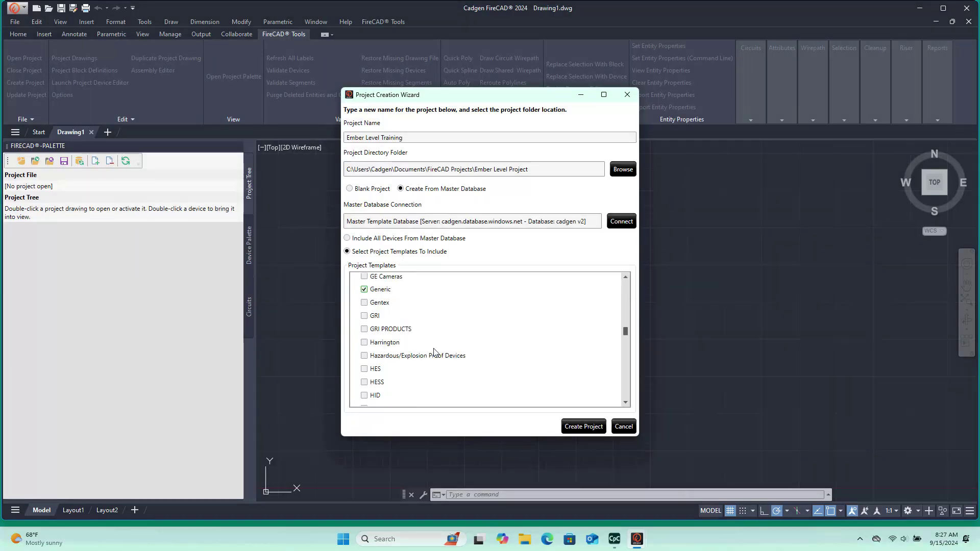
pyautogui.scroll(-8, 439, 352)
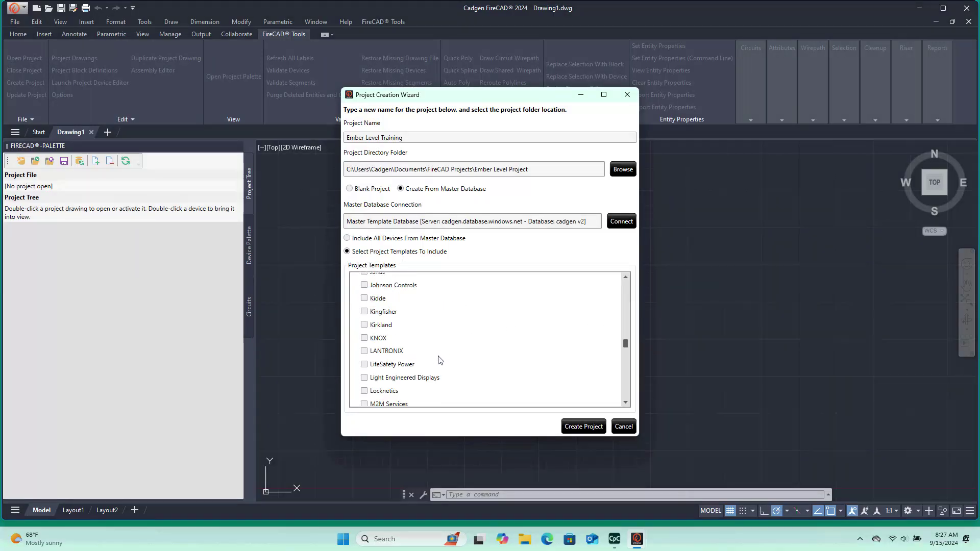
pyautogui.scroll(-8, 440, 359)
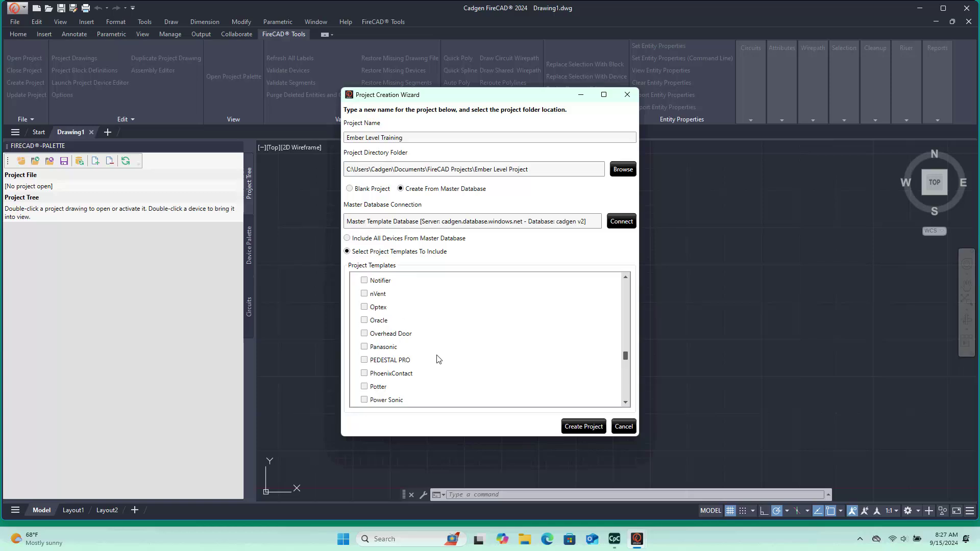
pyautogui.scroll(-10, 442, 361)
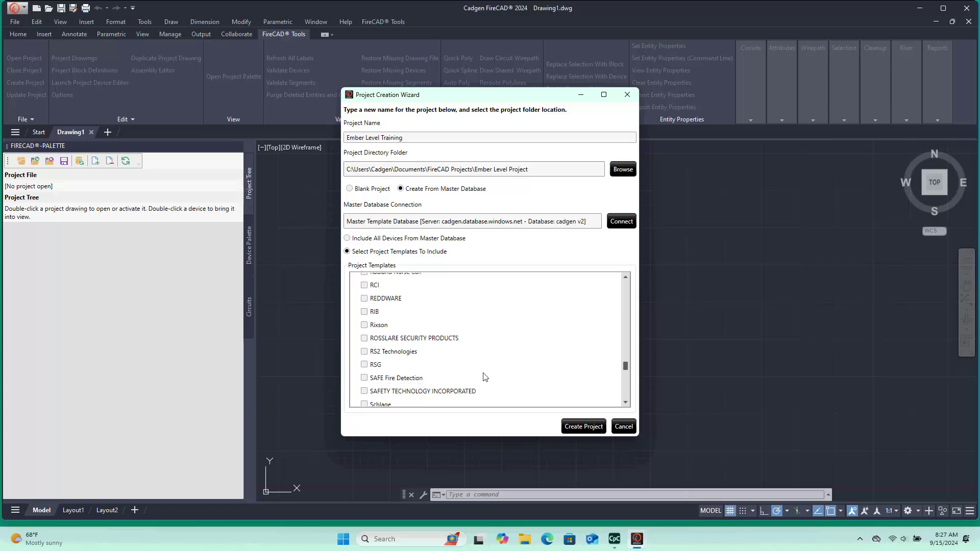
pyautogui.scroll(-3, 444, 384)
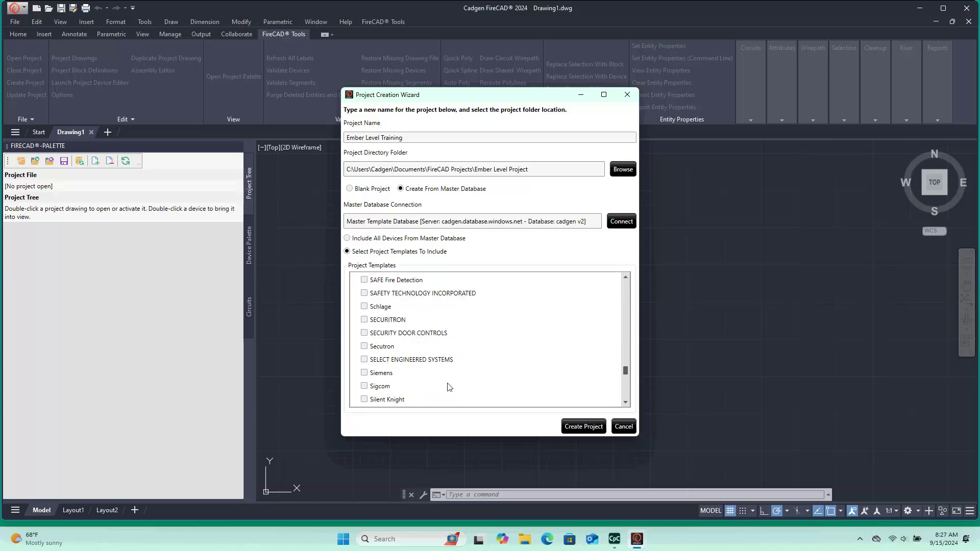
pyautogui.scroll(-1, 449, 387)
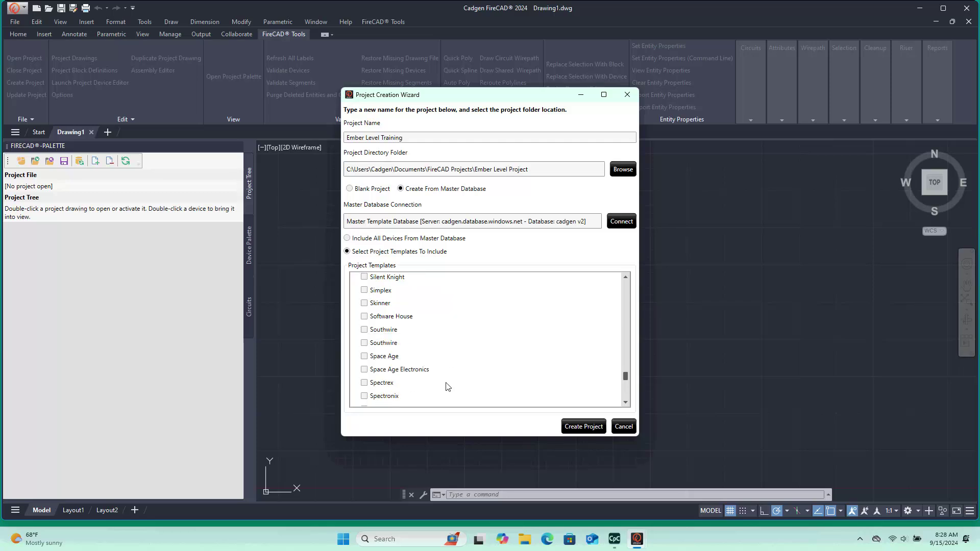
pyautogui.scroll(-3, 447, 386)
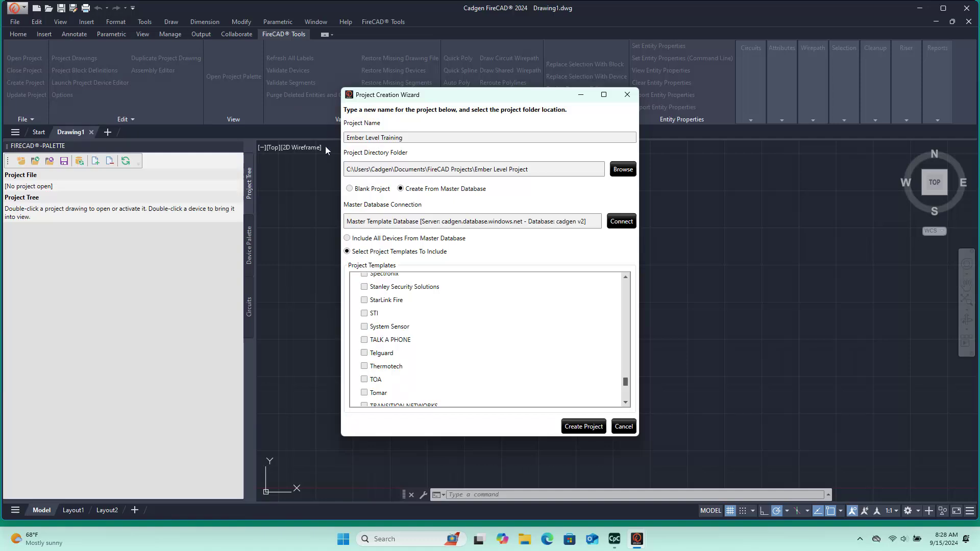
pyautogui.click(365, 328)
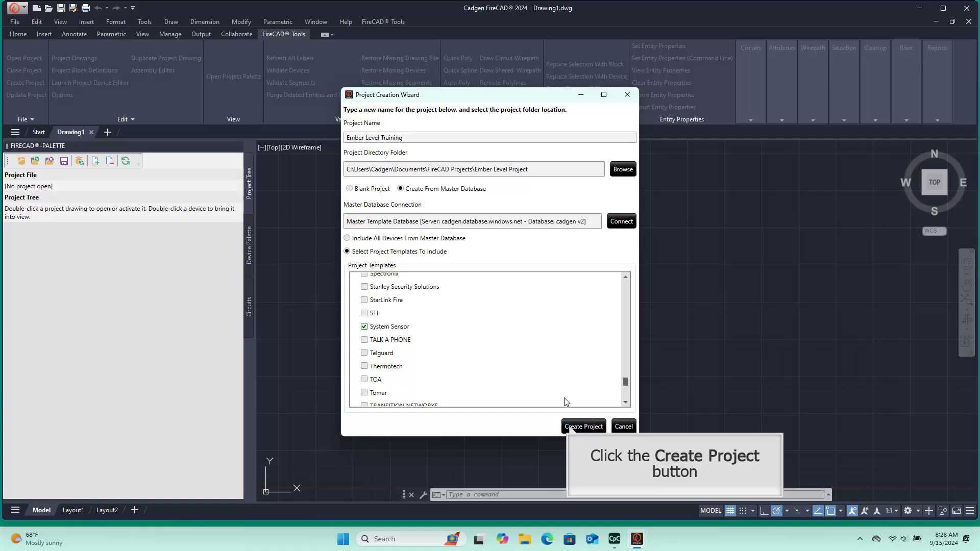
# Create the Ember Level Training project with the chosen settings and templates.
pyautogui.click(570, 428)
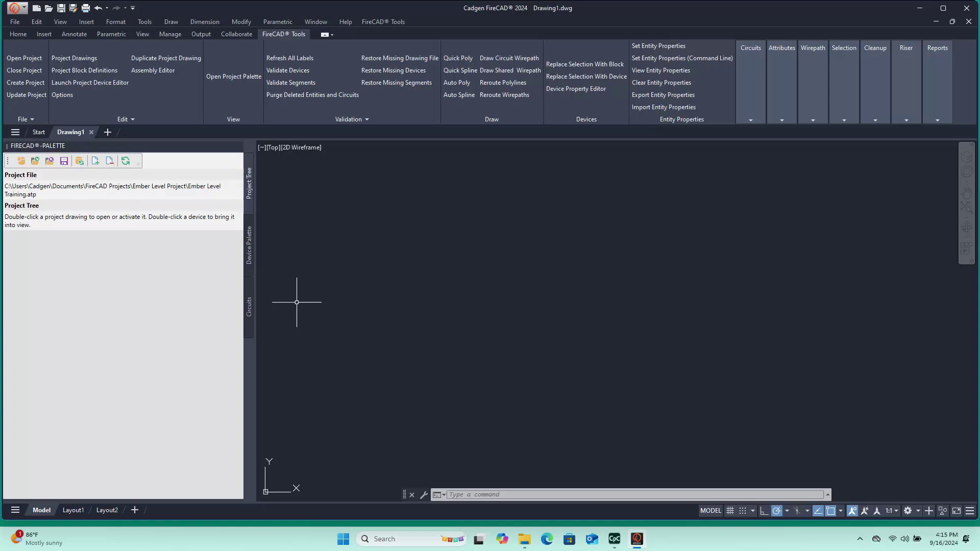
# Copy 'FireCAD Ember Template - ARCH D Size.dwg' from the Downloads folder.
pyautogui.click(525, 539)
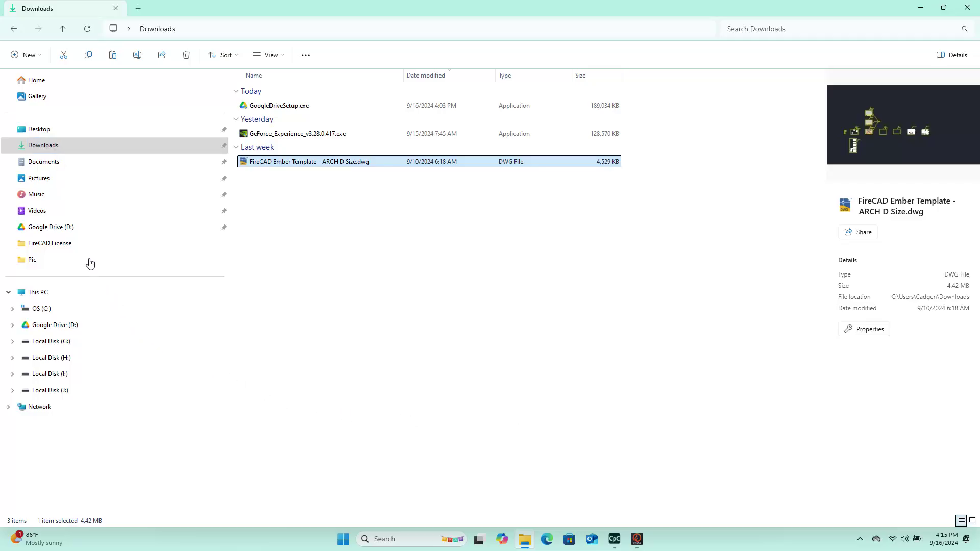
pyautogui.click(43, 146)
pyautogui.press('F2')
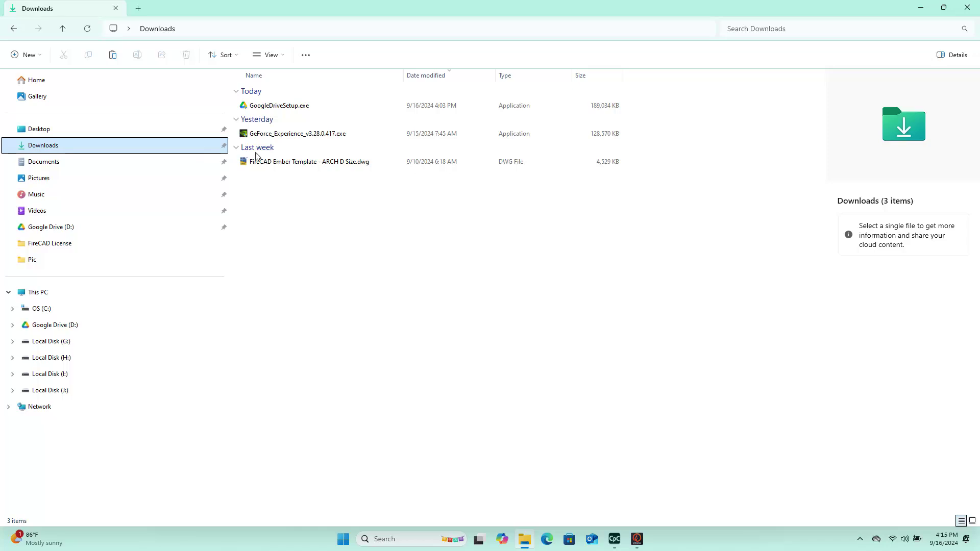
pyautogui.click(300, 164)
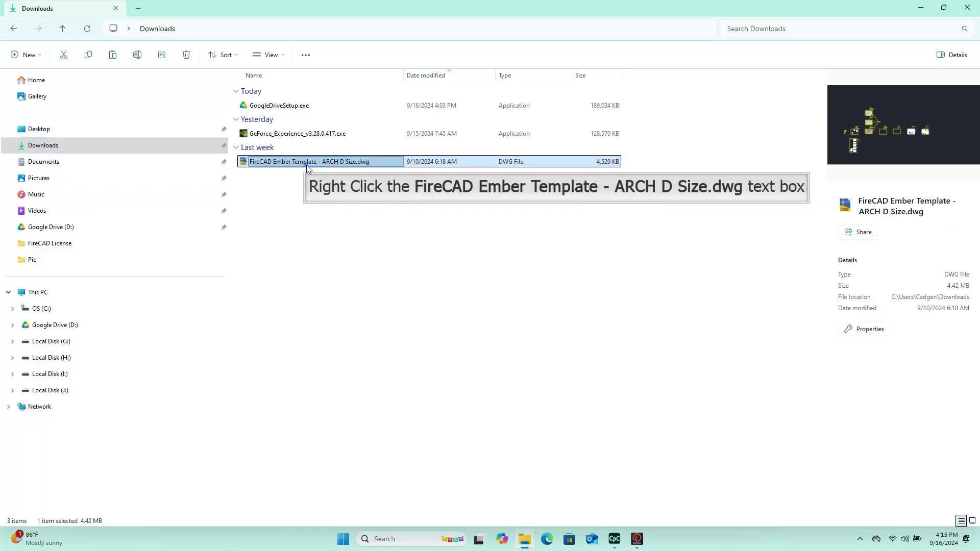
pyautogui.rightClick(307, 168)
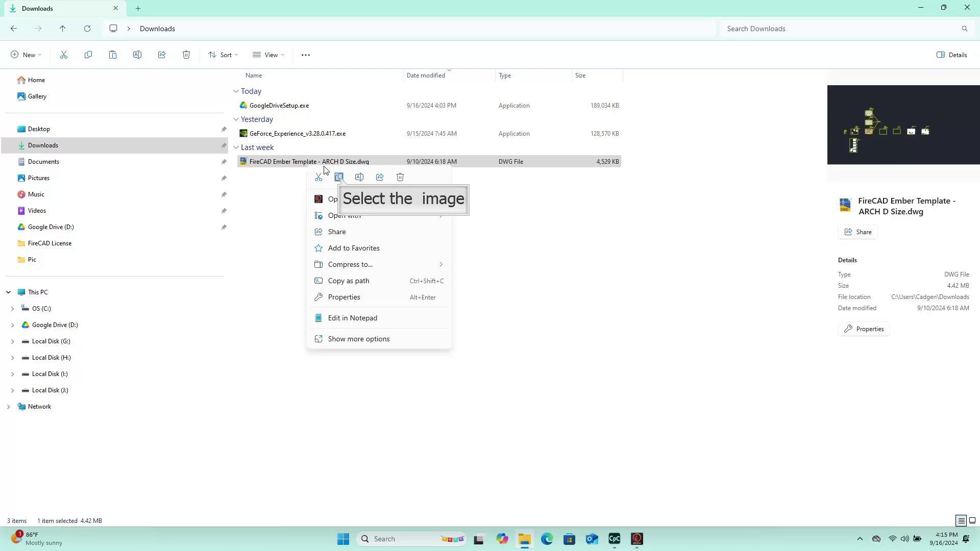
pyautogui.click(340, 178)
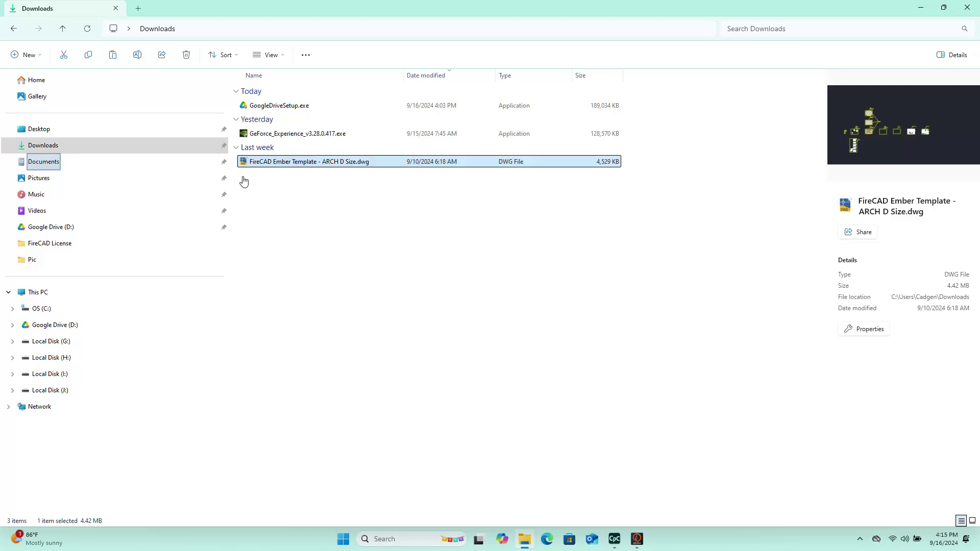
# Paste the drawing into Documents > FireCAD Projects > Ember Level Project and return to FireCAD.
pyautogui.click(68, 167)
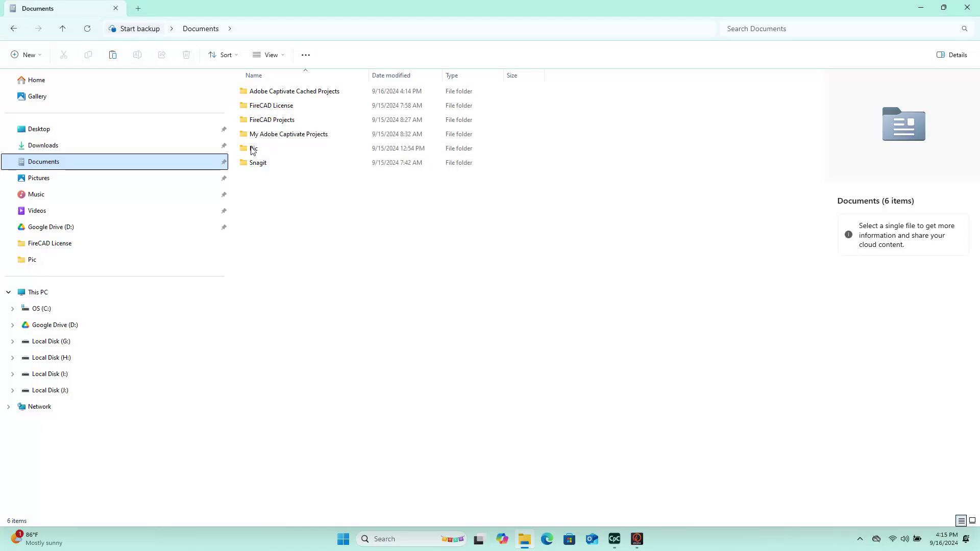
pyautogui.click(278, 124)
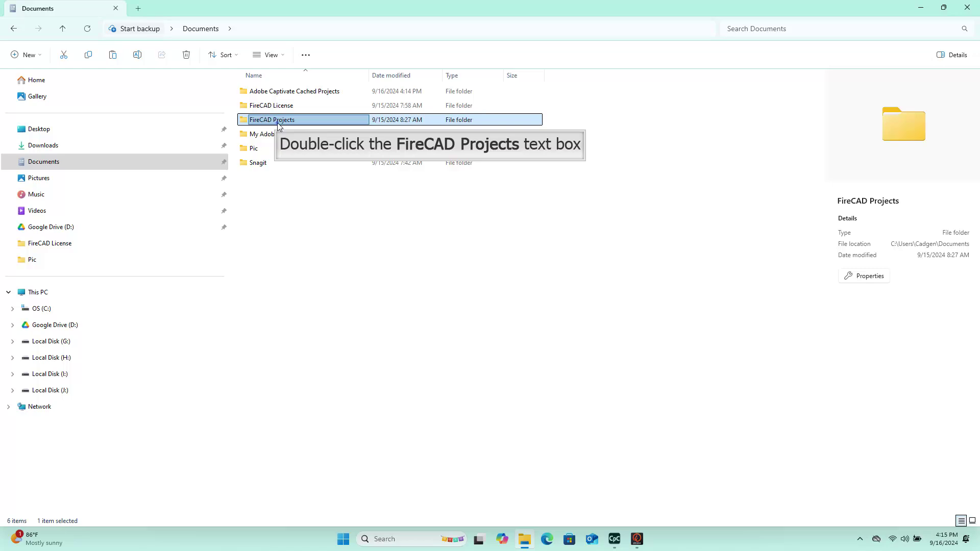
pyautogui.doubleClick(278, 122)
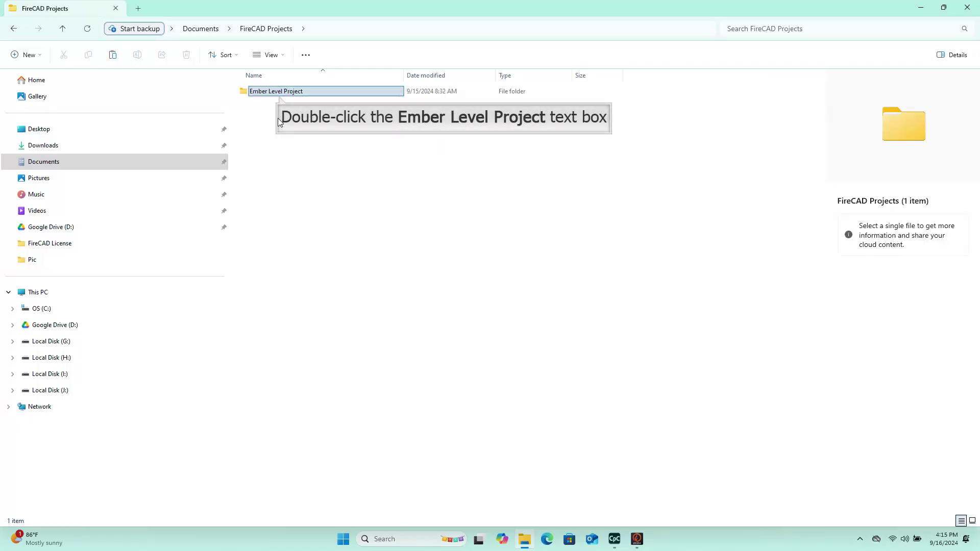
pyautogui.doubleClick(278, 93)
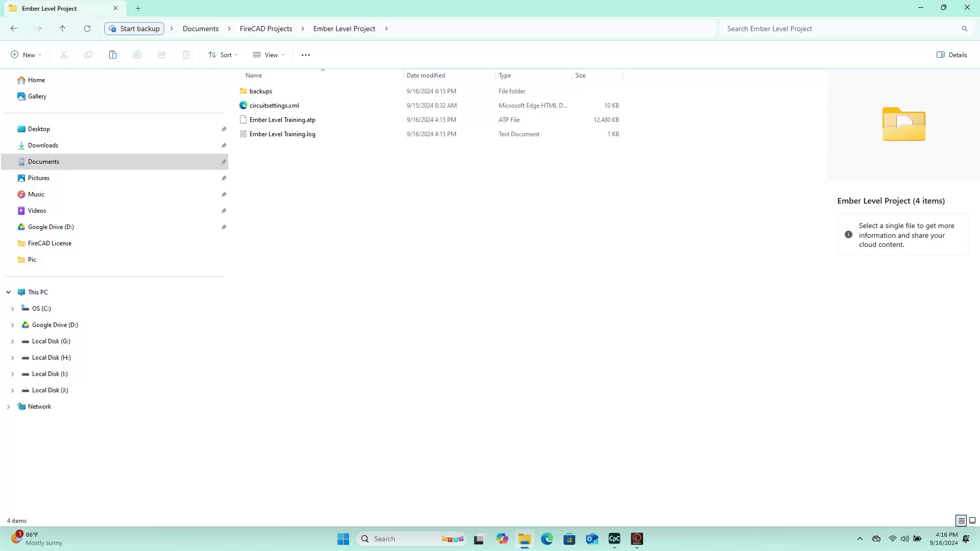
pyautogui.hotkey('ctrl', 'v')
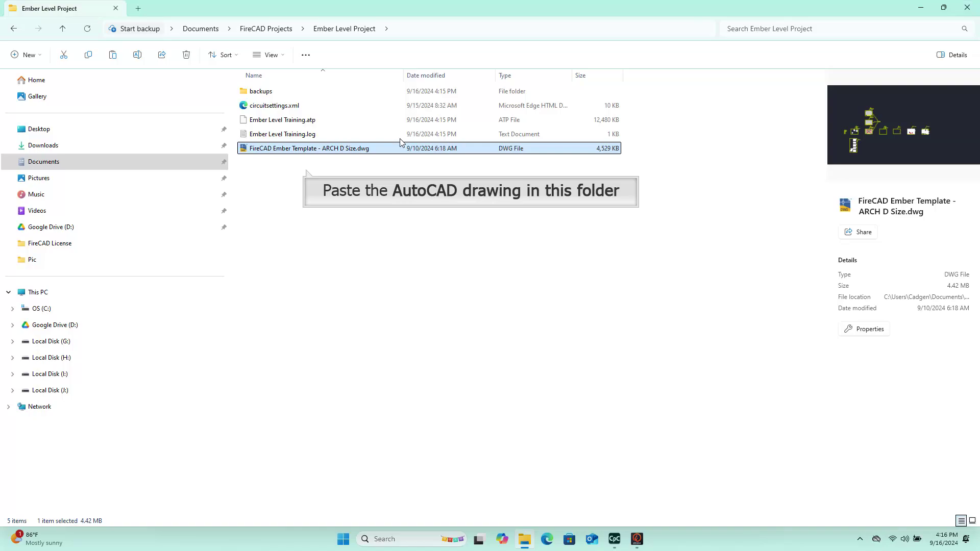
pyautogui.hotkey('alt', 'Tab')
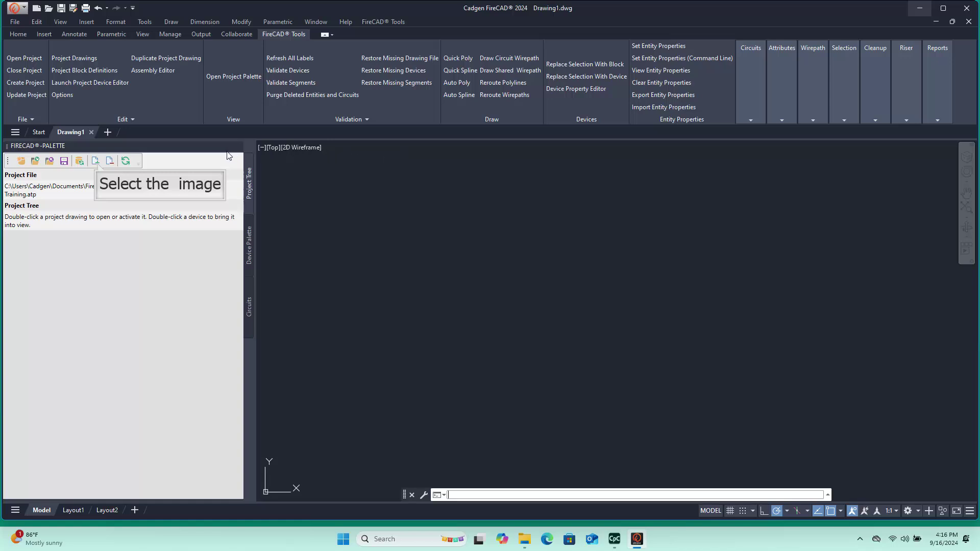
# Add 'FireCAD Ember Template - ARCH D Size.dwg' to the project as an existing drawing.
pyautogui.click(95, 162)
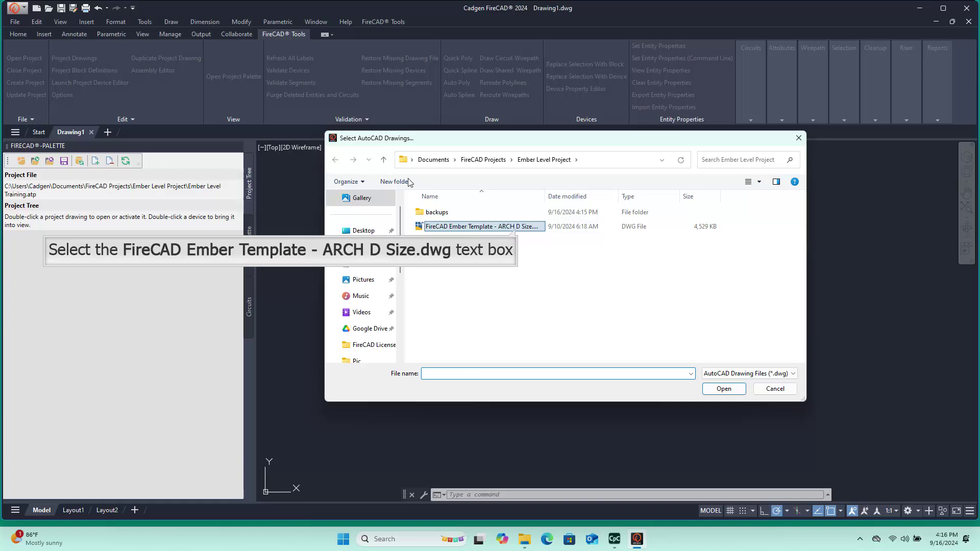
pyautogui.click(516, 231)
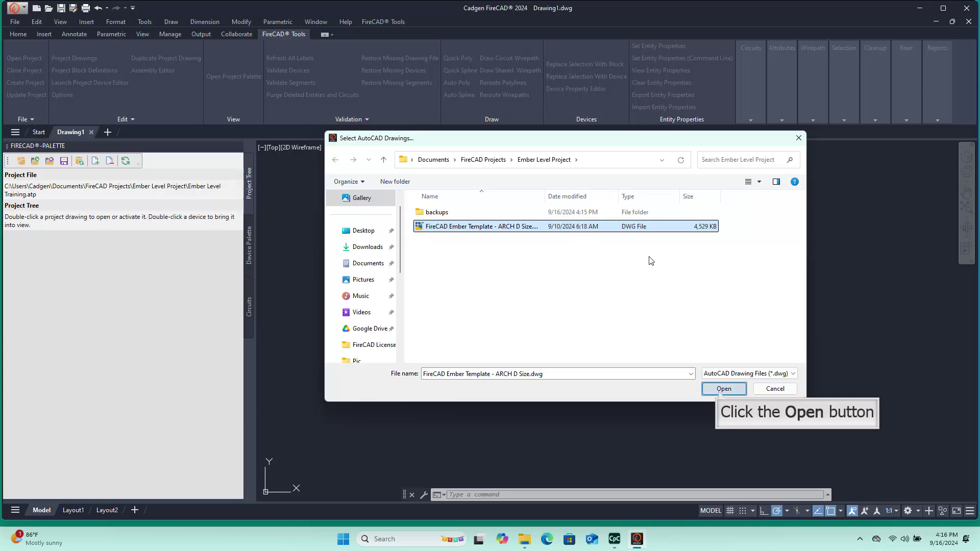
pyautogui.click(721, 390)
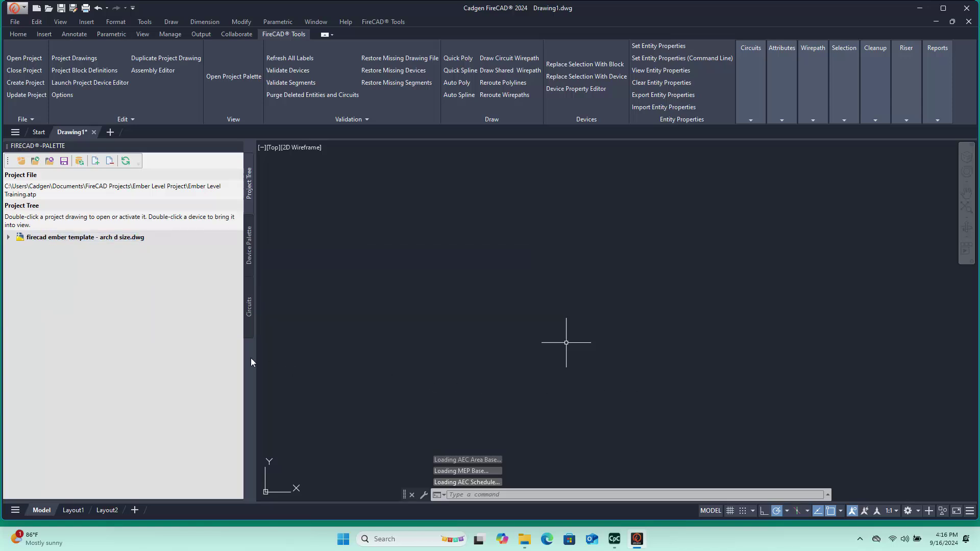
# Open the Ember template drawing from the Project Tree, dismissing the proxy information notice.
pyautogui.doubleClick(66, 238)
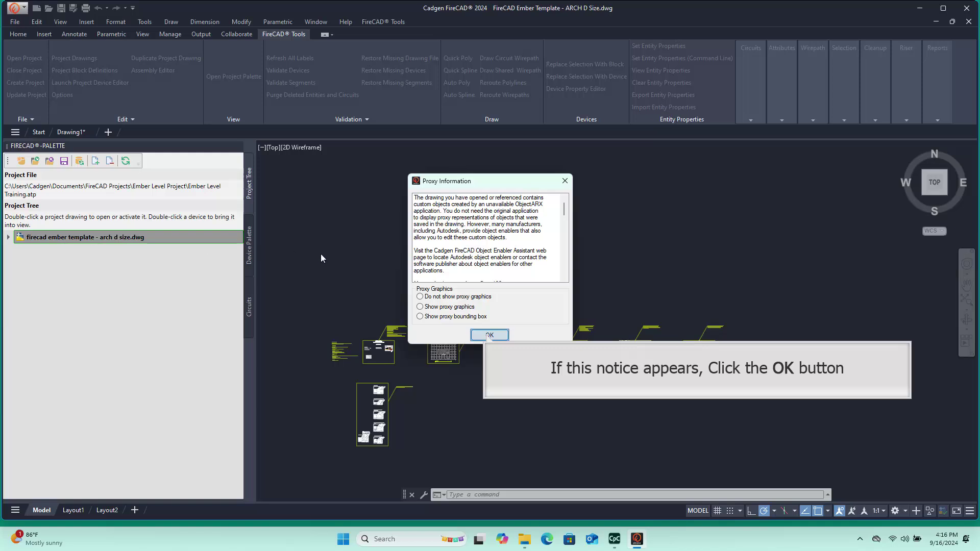
pyautogui.click(488, 336)
pyautogui.scroll(4, 450, 341)
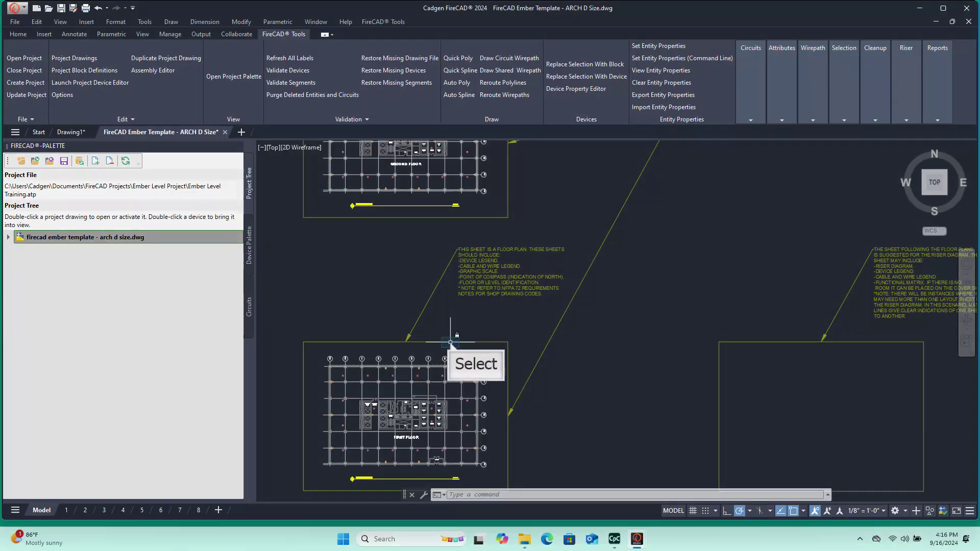
pyautogui.scroll(2, 452, 350)
pyautogui.scroll(-6, 464, 306)
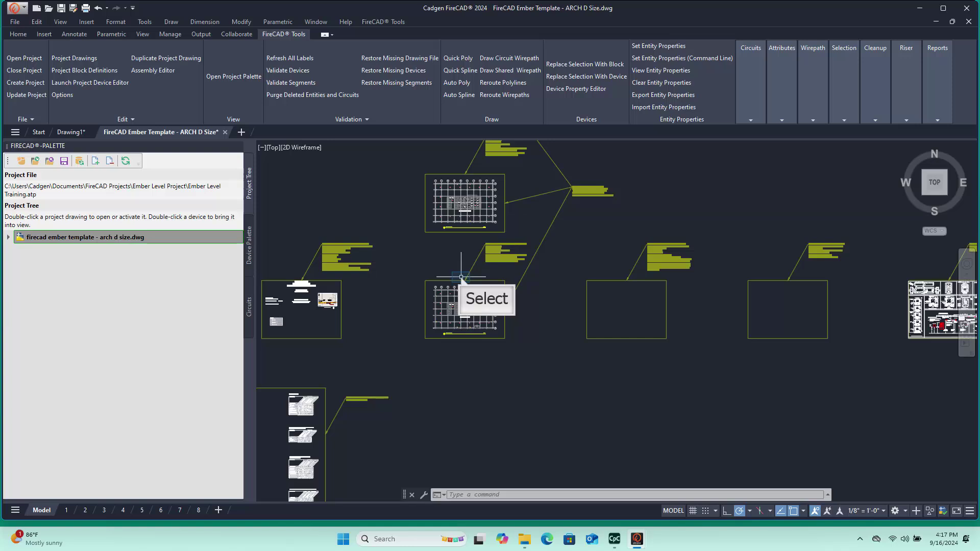
pyautogui.scroll(7, 461, 277)
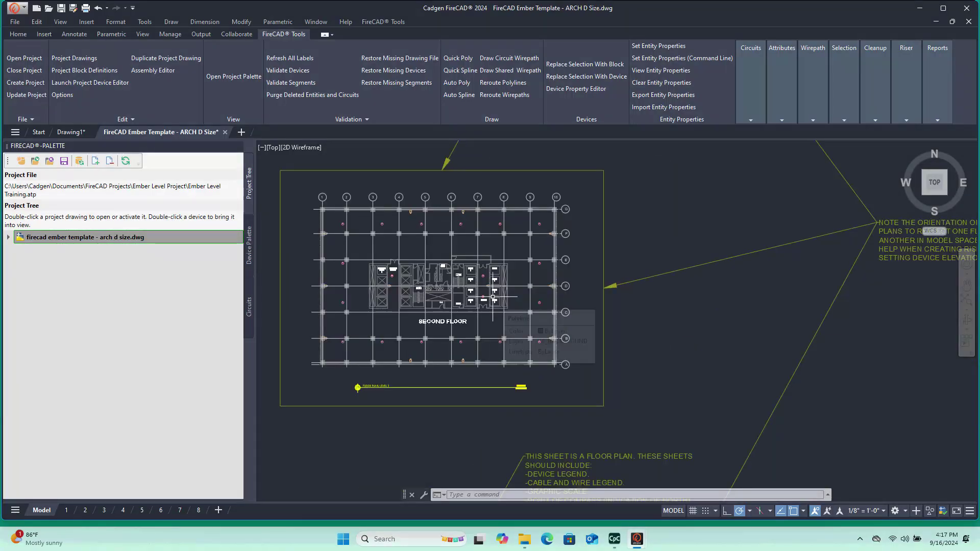
pyautogui.scroll(-5, 488, 296)
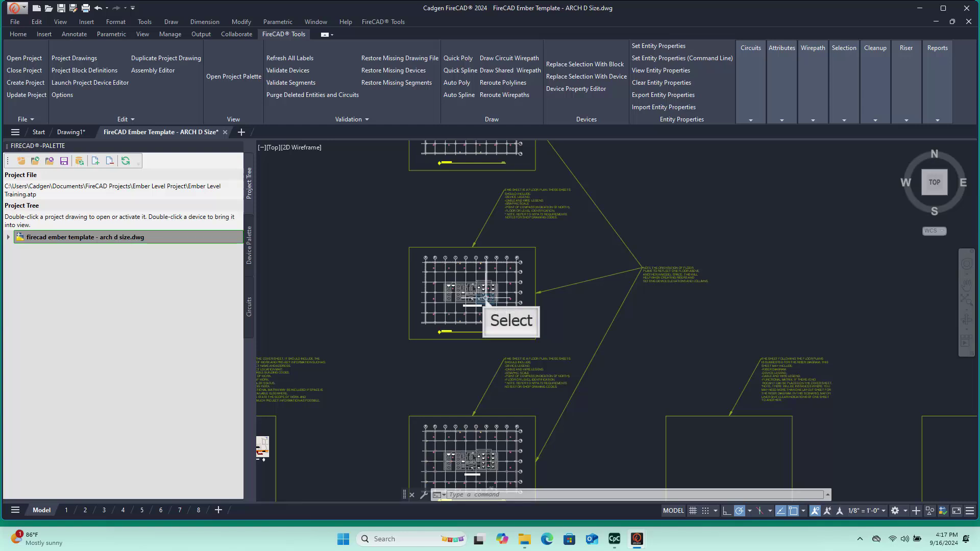
pyautogui.scroll(4, 486, 297)
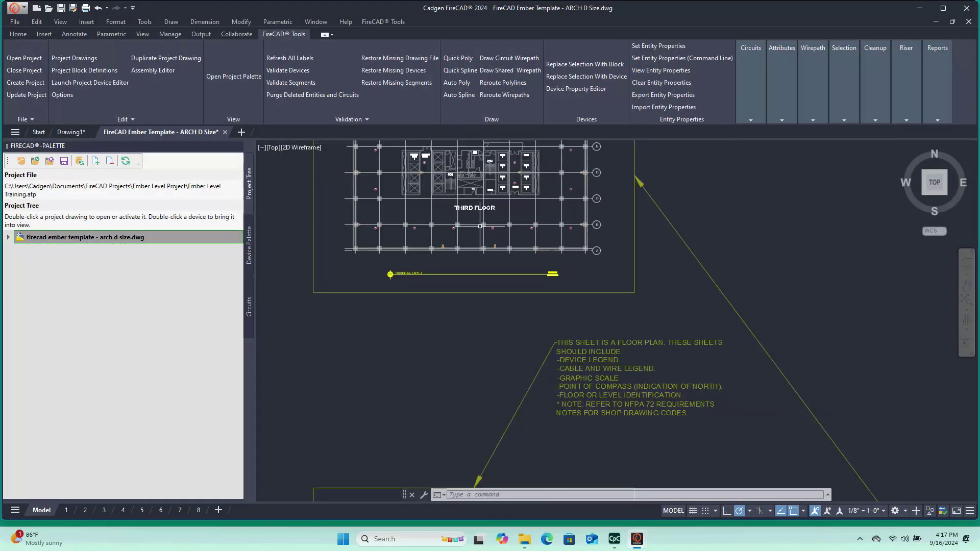
pyautogui.scroll(-3, 480, 226)
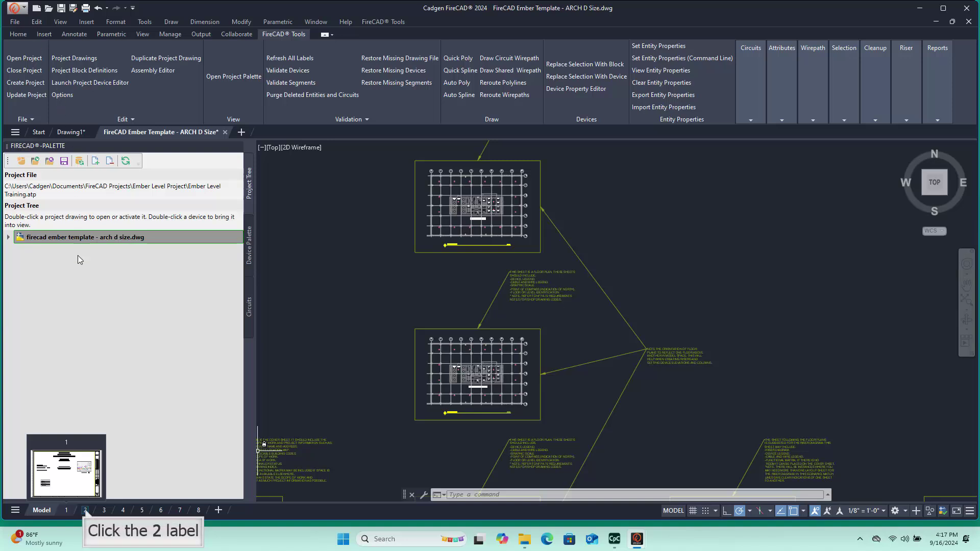
# View layouts 2, 3 and 4: the First, Second and Third Floor sheets.
pyautogui.click(84, 510)
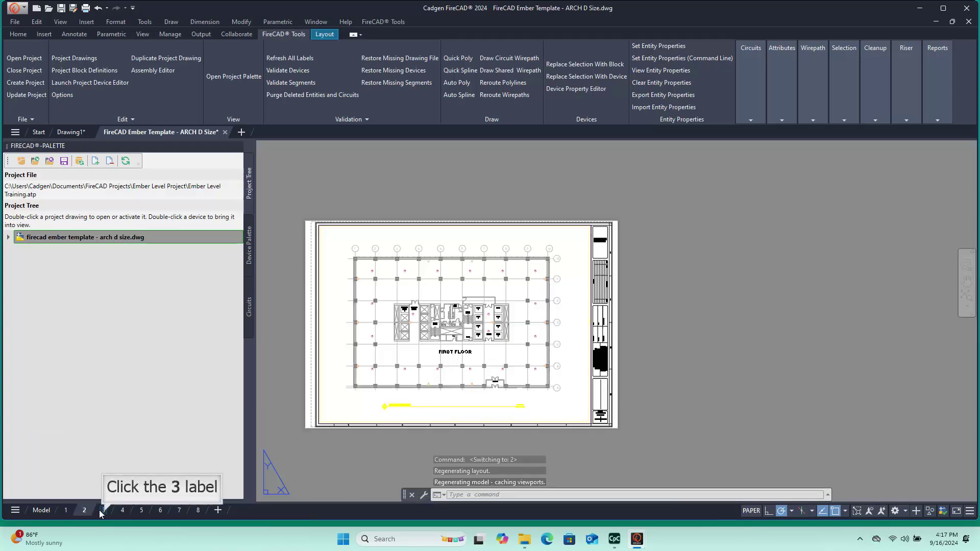
pyautogui.click(104, 510)
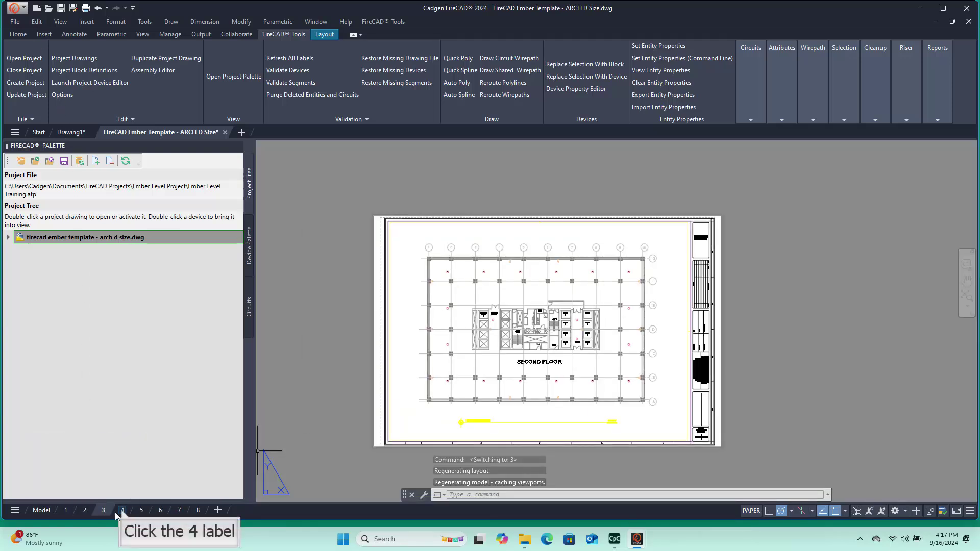
pyautogui.click(123, 510)
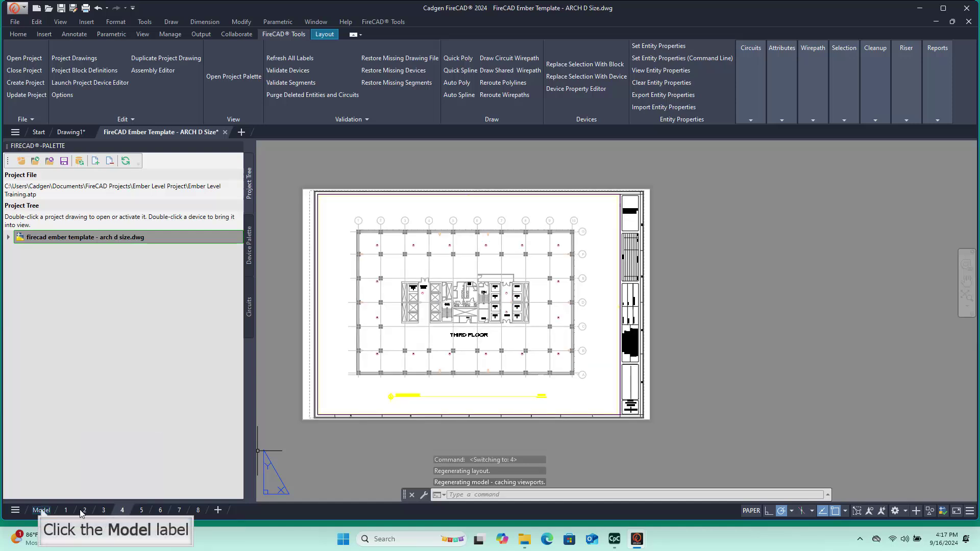